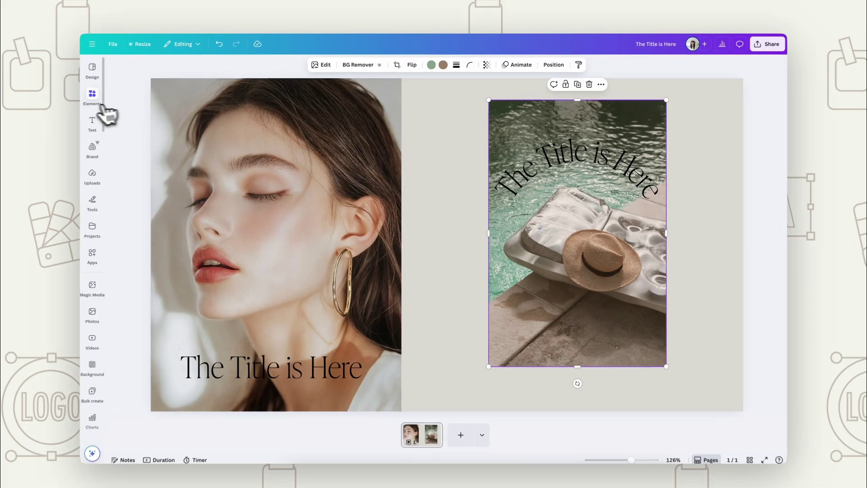
Search the Elements library for 'blur'
{"action": "left_click", "coordinate": [97, 99]}
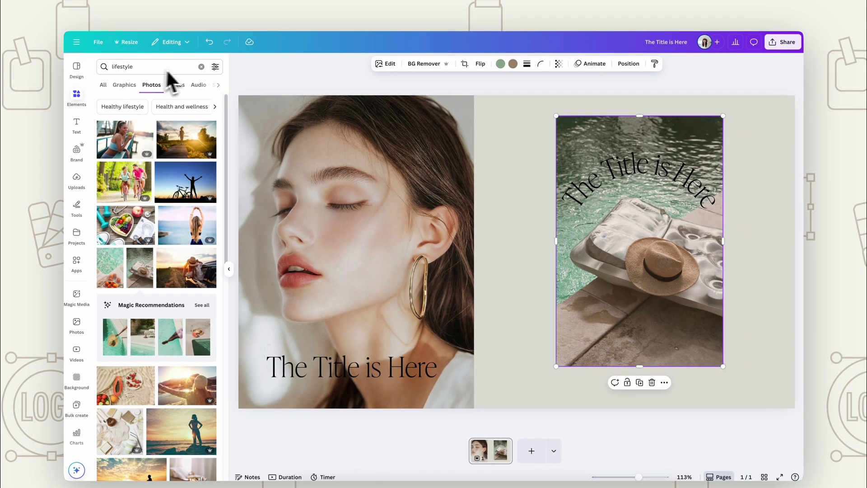
{"action": "left_click", "coordinate": [154, 68]}
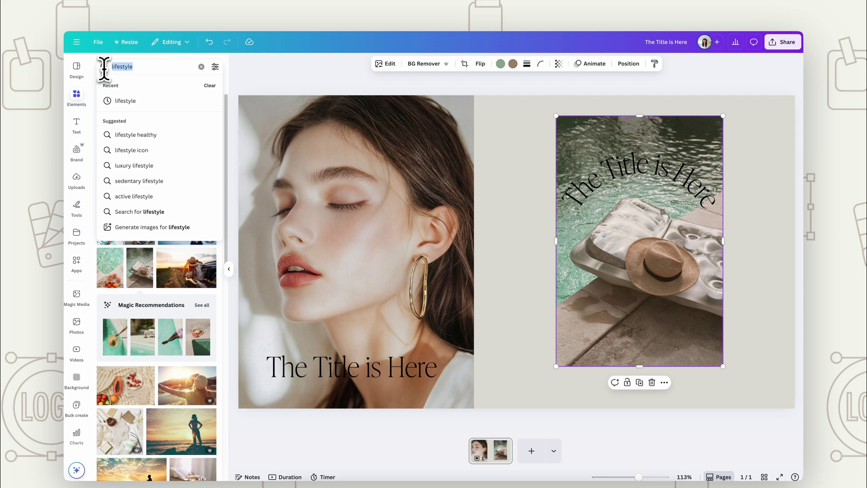
{"action": "type", "text": "blur"}
{"action": "key", "text": "Return"}
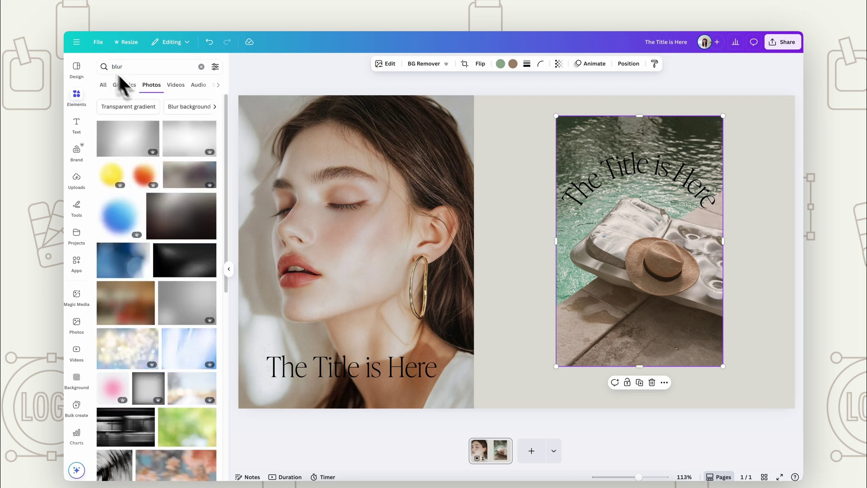
Browse 'shadow' graphics, trying one on the page and then undoing it
{"action": "left_click", "coordinate": [131, 67]}
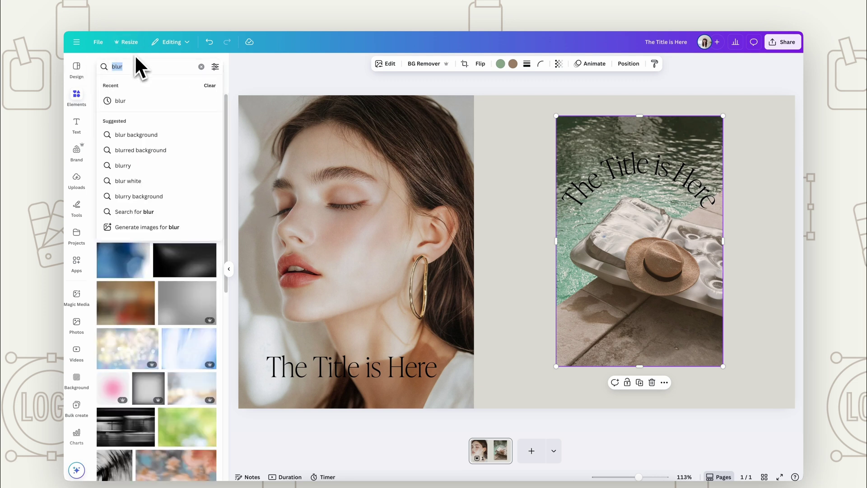
{"action": "type", "text": "shadow"}
{"action": "key", "text": "Return"}
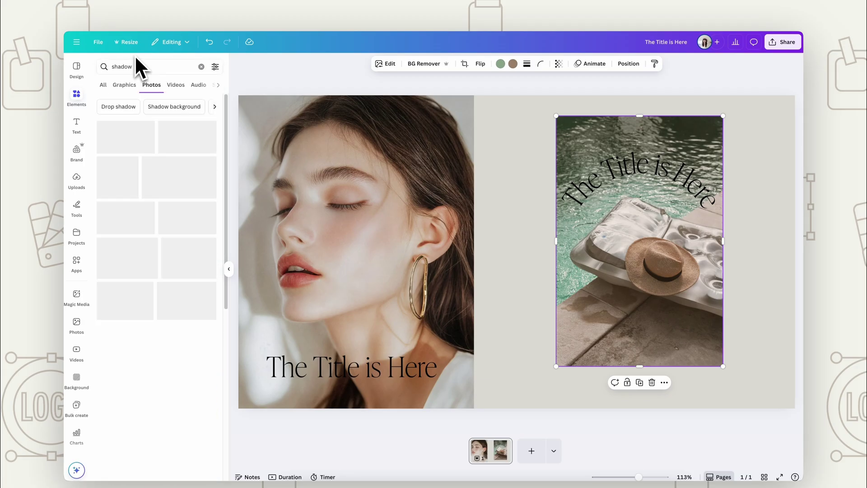
{"action": "left_click", "coordinate": [124, 85]}
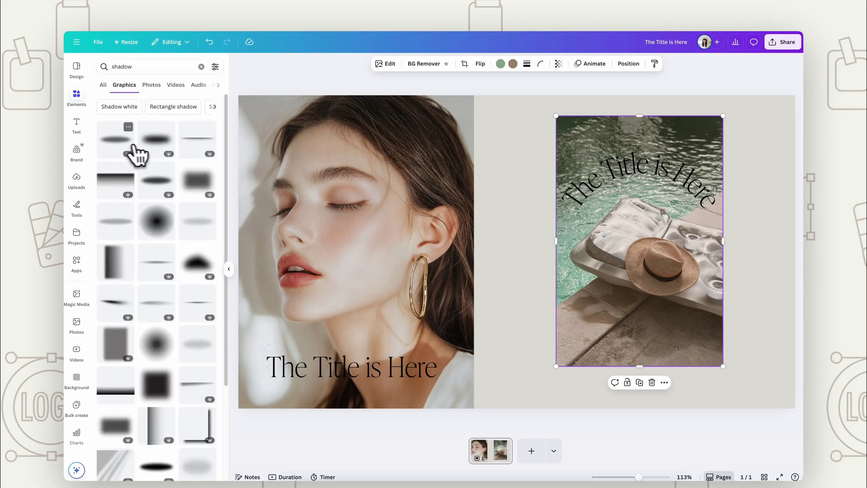
{"action": "left_click", "coordinate": [133, 146]}
{"action": "key", "text": "ctrl+z"}
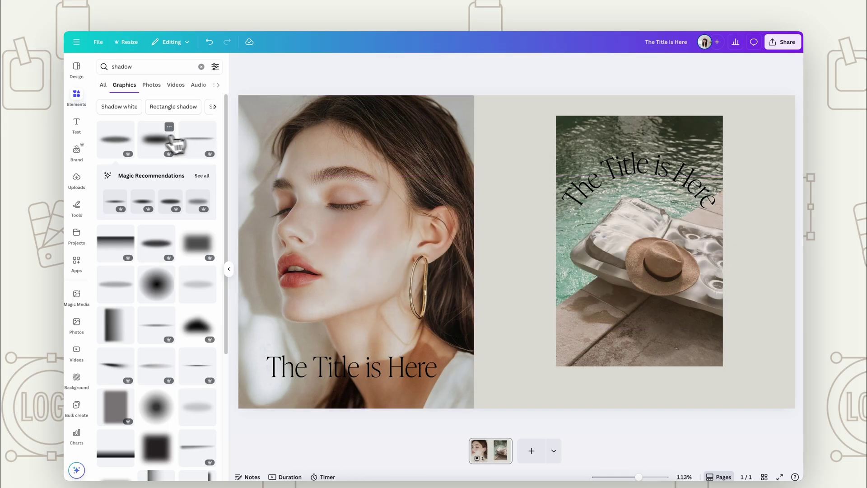
{"action": "key", "text": "ctrl+y"}
{"action": "key", "text": "ctrl+z"}
Search the graphics for 'blur' again
{"action": "scroll", "coordinate": [144, 271], "scroll_direction": "down", "scroll_amount": 4}
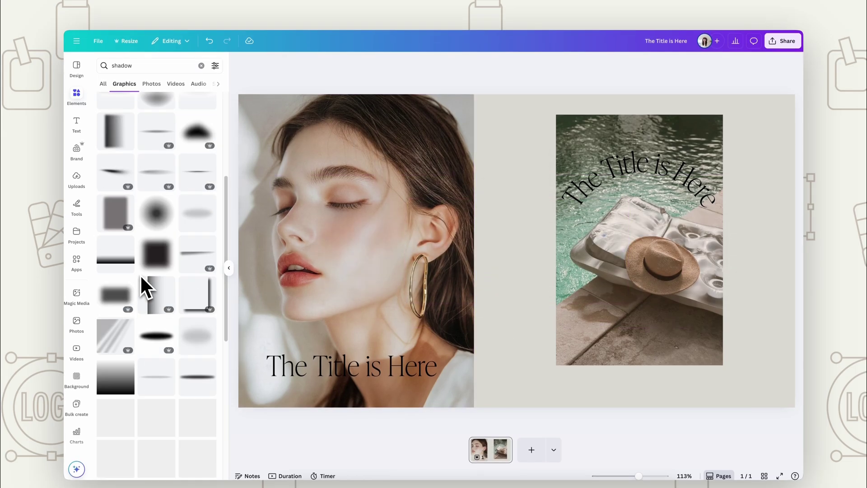
{"action": "left_click", "coordinate": [144, 68]}
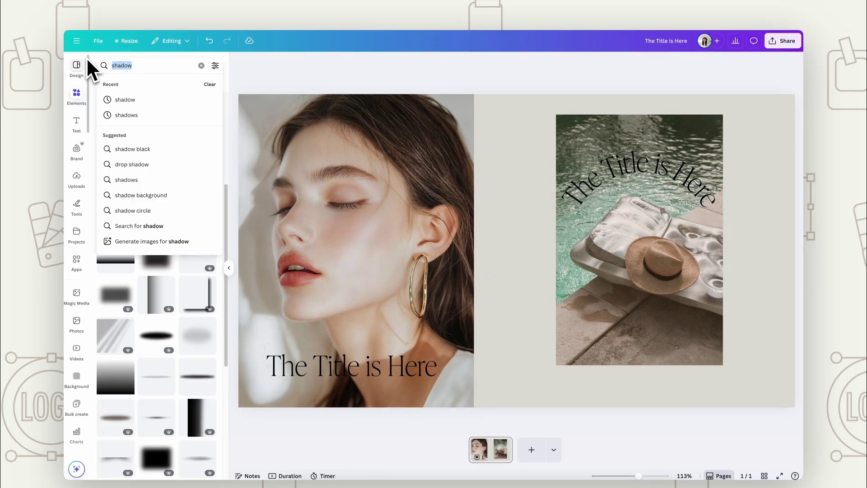
{"action": "type", "text": "blur"}
{"action": "key", "text": "Return"}
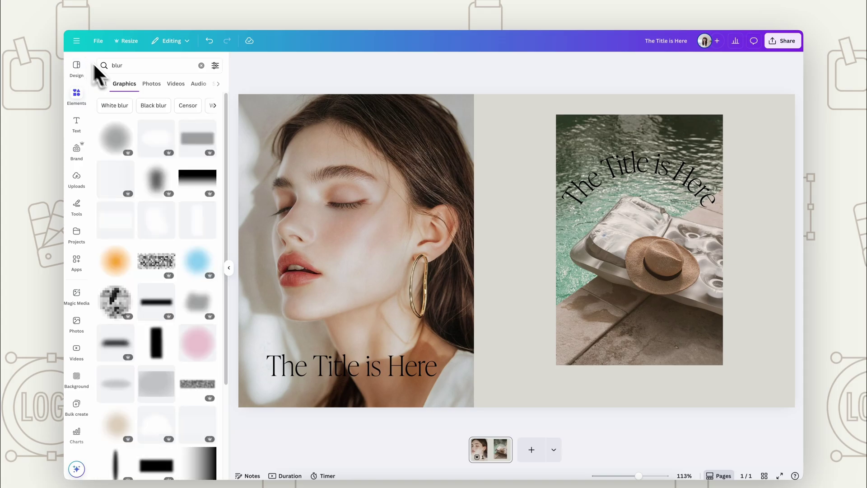
Add the orange blur graphic, recolour it light grey, and move it to the portrait's bottom
{"action": "left_click", "coordinate": [115, 276]}
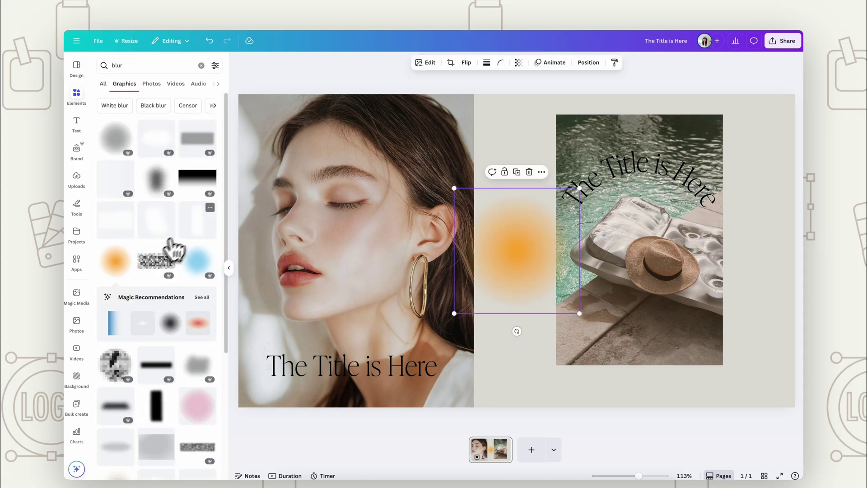
{"action": "left_click_drag", "start_coordinate": [188, 236], "coordinate": [464, 199]}
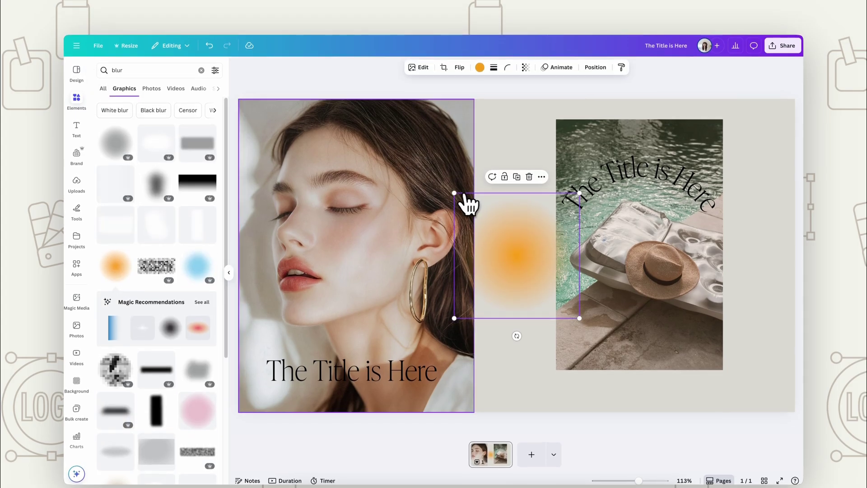
{"action": "left_click", "coordinate": [480, 67]}
{"action": "left_click", "coordinate": [140, 125]}
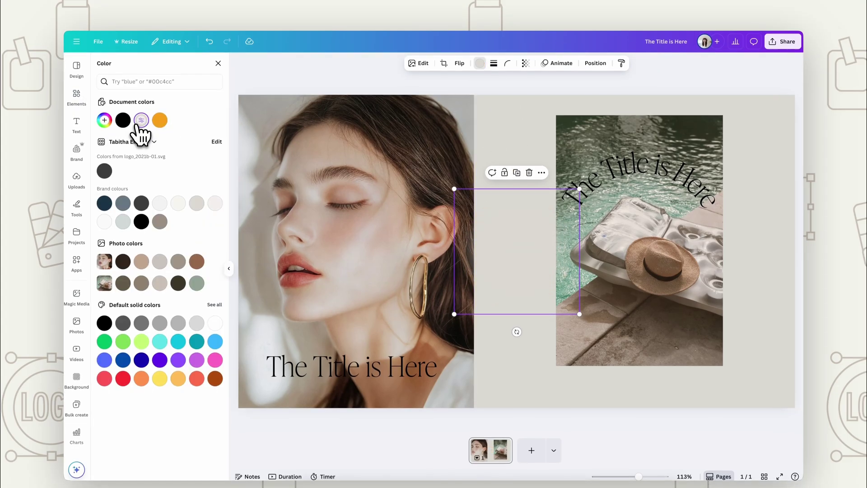
{"action": "left_click_drag", "start_coordinate": [535, 251], "coordinate": [293, 371]}
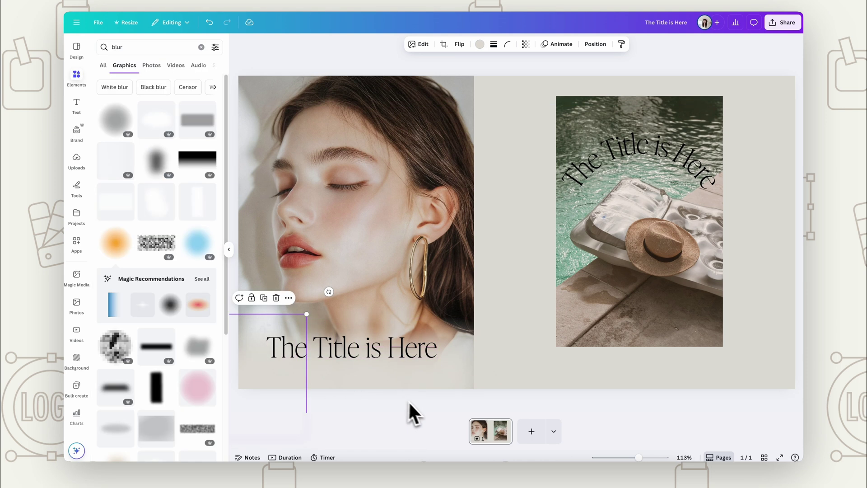
Check the fade and nudge the faint blur slightly right below the title
{"action": "left_click", "coordinate": [448, 412]}
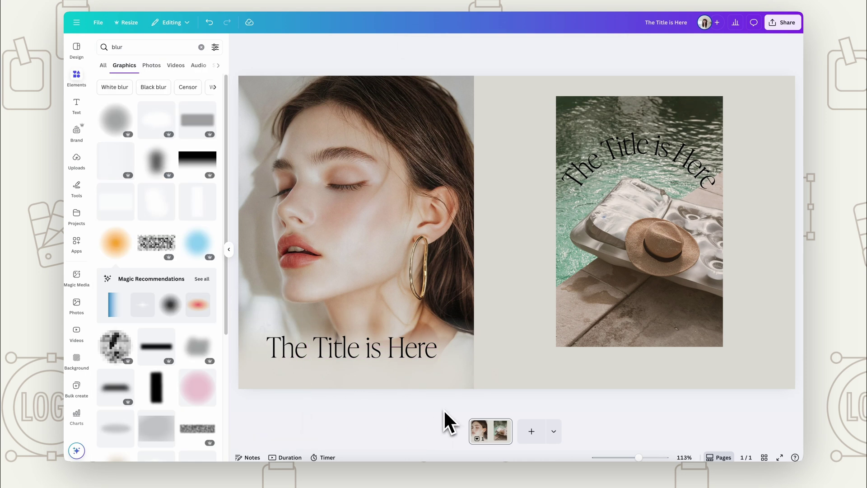
{"action": "left_click", "coordinate": [456, 374]}
{"action": "left_click_drag", "start_coordinate": [464, 372], "coordinate": [483, 376]}
{"action": "left_click", "coordinate": [370, 401]}
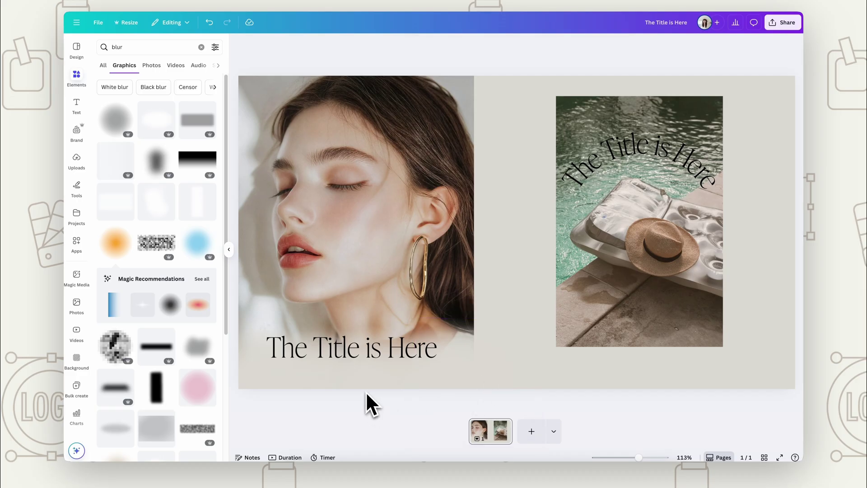
{"action": "left_click", "coordinate": [516, 231]}
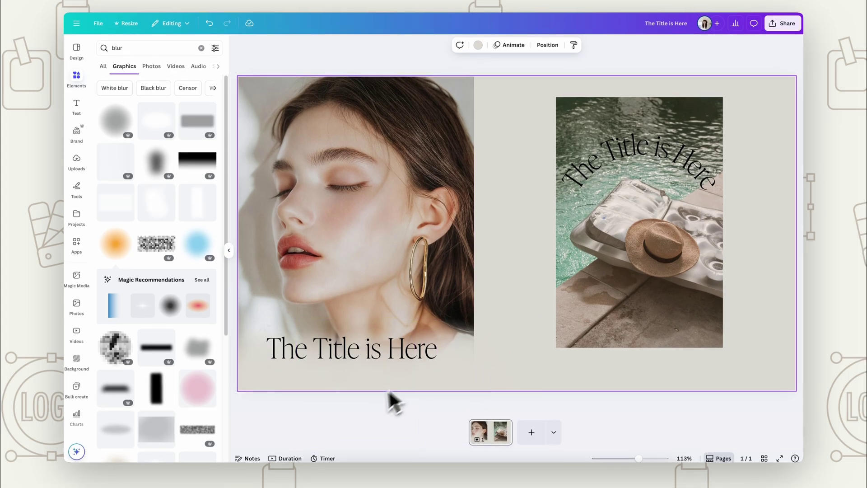
Shift the faint grey blur left and down over the portrait's bottom edge, then deselect
{"action": "left_click", "coordinate": [430, 391]}
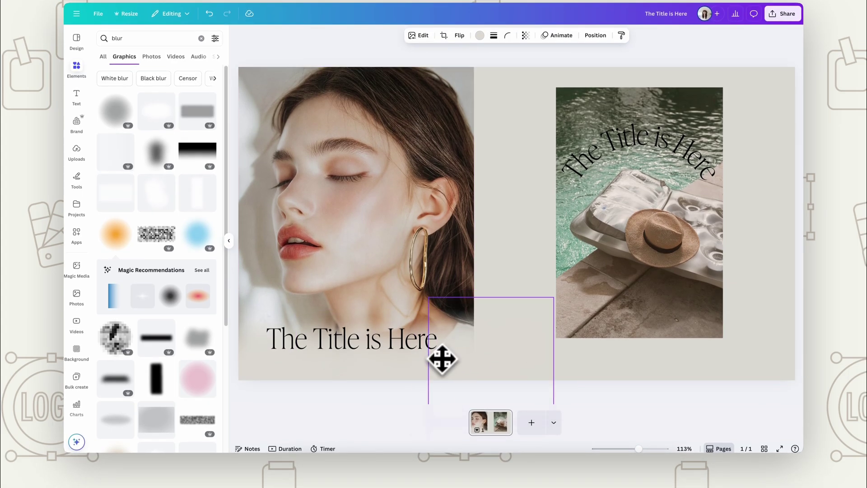
{"action": "left_click_drag", "start_coordinate": [442, 359], "coordinate": [391, 361]}
{"action": "left_click", "coordinate": [296, 404]}
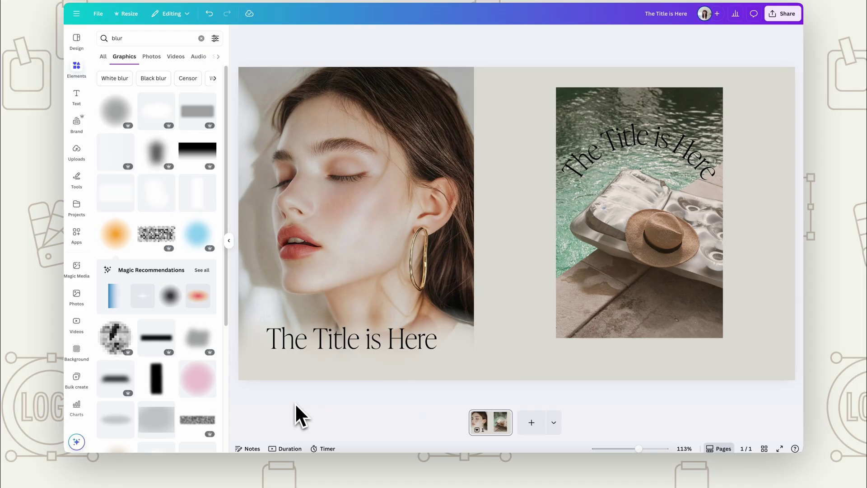
{"action": "left_click", "coordinate": [384, 363]}
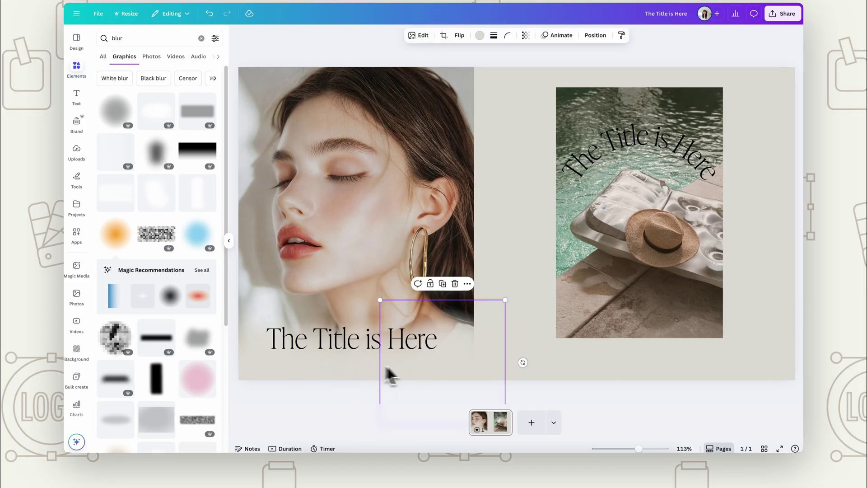
{"action": "left_click_drag", "start_coordinate": [447, 376], "coordinate": [337, 368]}
{"action": "key", "text": "Escape"}
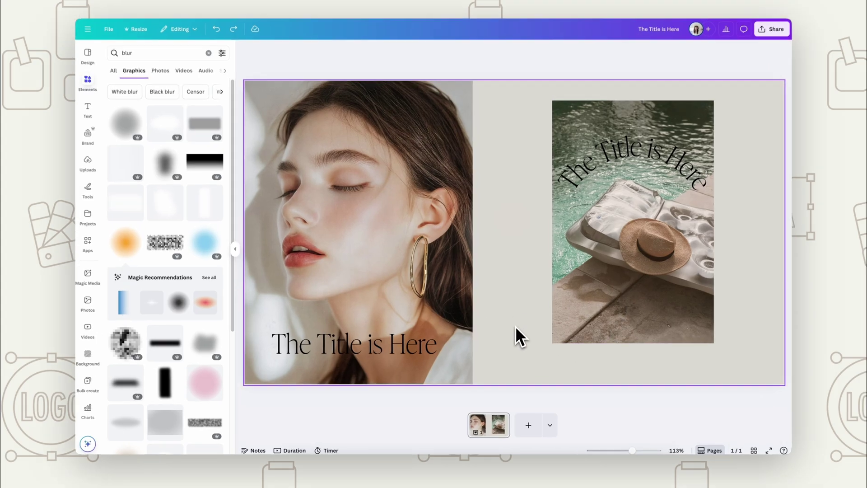
{"action": "left_click", "coordinate": [514, 330]}
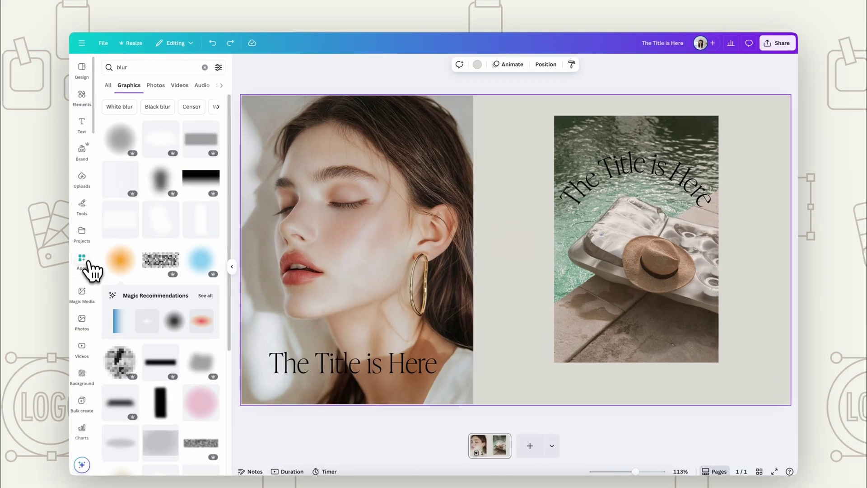
Find the Image Blender app via 'image blend' and pick the portrait photo to blend
{"action": "left_click", "coordinate": [102, 250]}
{"action": "left_click", "coordinate": [147, 67]}
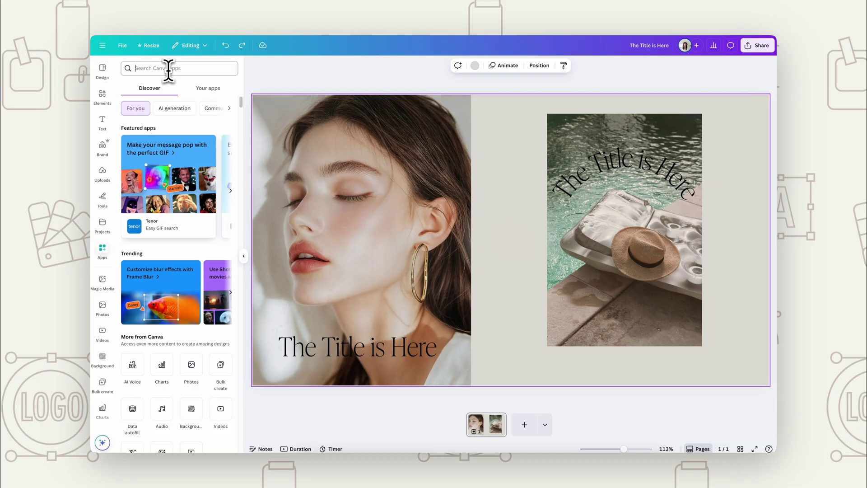
{"action": "type", "text": "image blend"}
{"action": "left_click", "coordinate": [150, 129]}
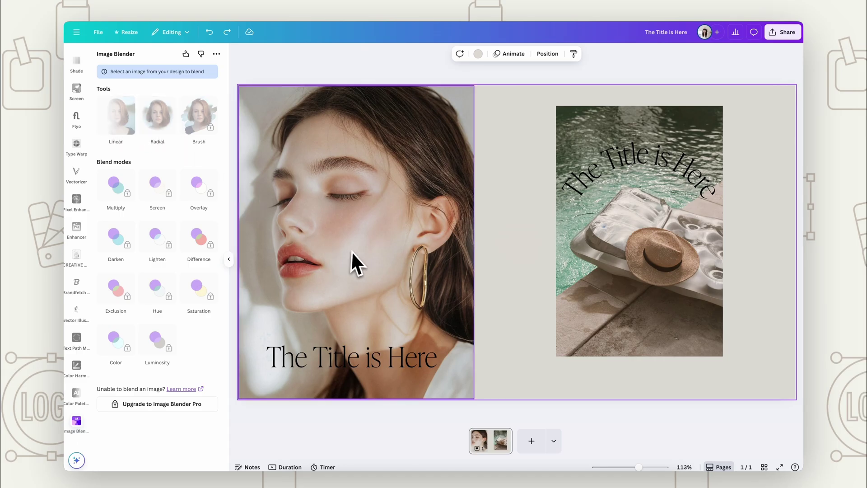
{"action": "left_click", "coordinate": [360, 238]}
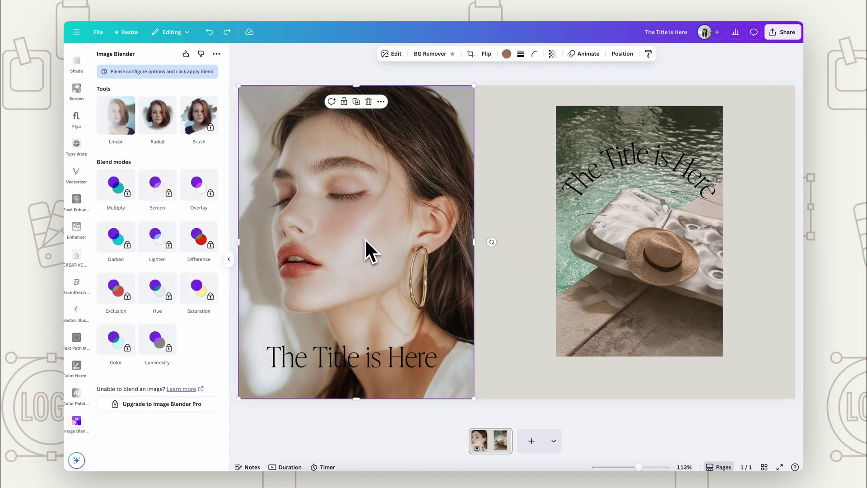
Choose a Linear blend for the portrait, adjust its strength, and extend the fade downward
{"action": "left_click", "coordinate": [113, 121]}
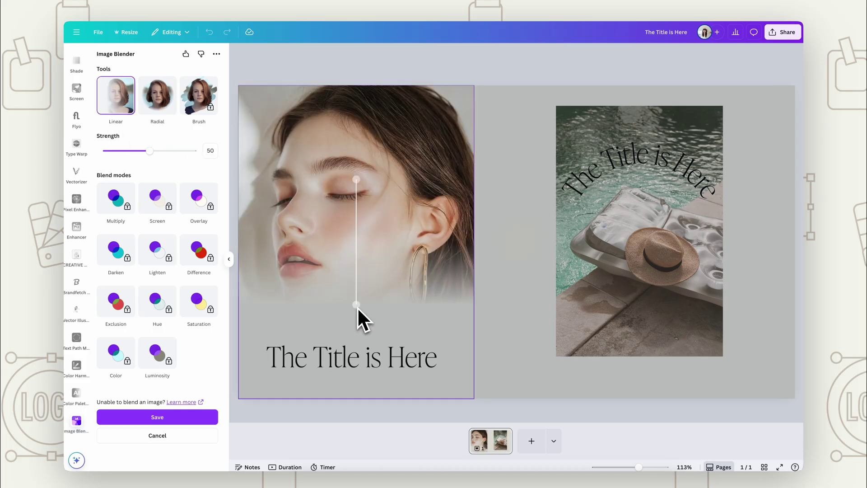
{"action": "mouse_move", "coordinate": [149, 151]}
{"action": "left_mouse_down"}
{"action": "mouse_move", "coordinate": [191, 153]}
{"action": "mouse_move", "coordinate": [141, 154]}
{"action": "left_mouse_up"}
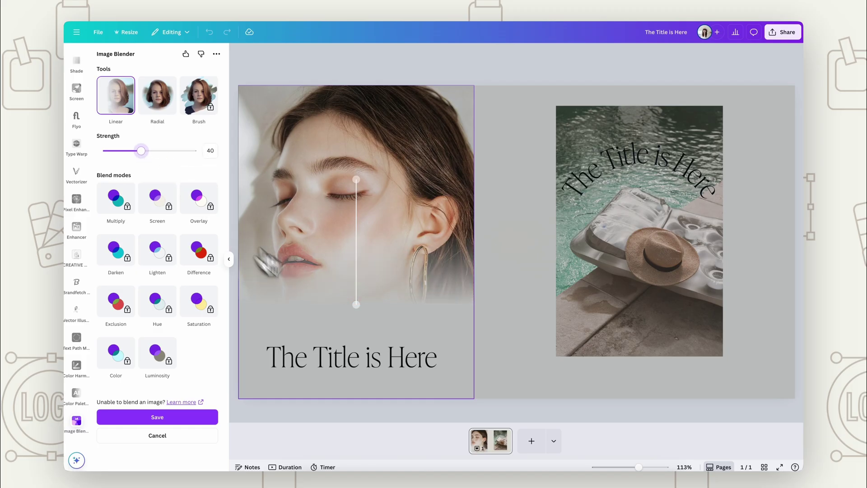
{"action": "left_click_drag", "start_coordinate": [356, 305], "coordinate": [353, 350]}
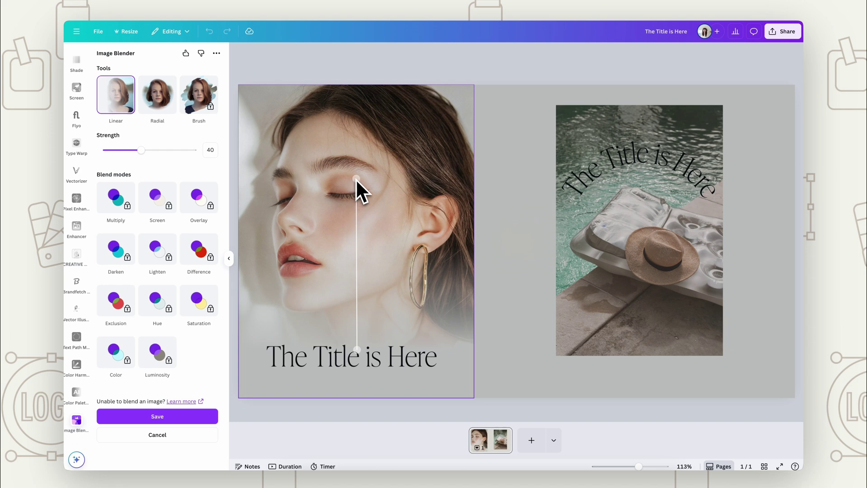
{"action": "left_click_drag", "start_coordinate": [356, 177], "coordinate": [357, 213]}
Reposition the linear fade's start and end across the face, then save the strength-50 blend
{"action": "left_click_drag", "start_coordinate": [357, 352], "coordinate": [375, 338]}
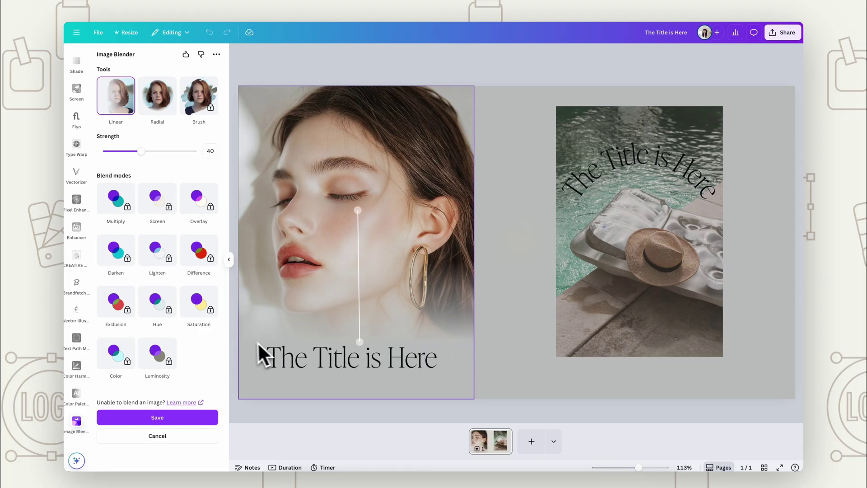
{"action": "left_click_drag", "start_coordinate": [360, 342], "coordinate": [355, 344]}
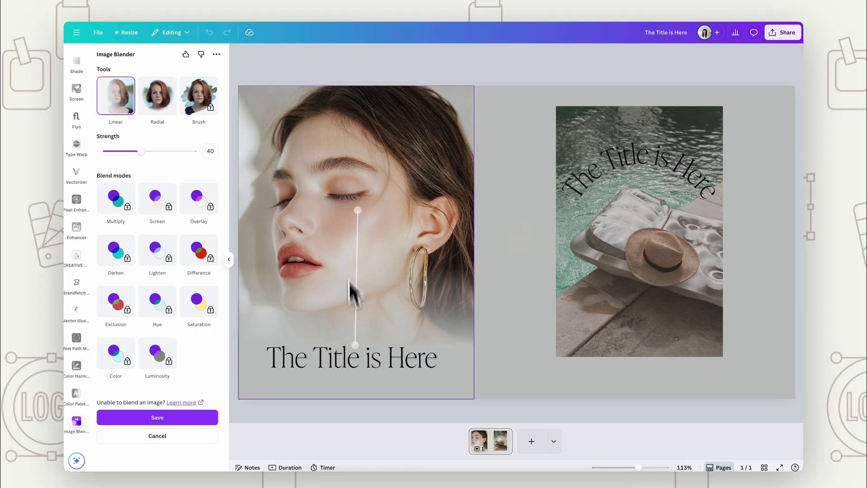
{"action": "left_click_drag", "start_coordinate": [355, 205], "coordinate": [356, 240]}
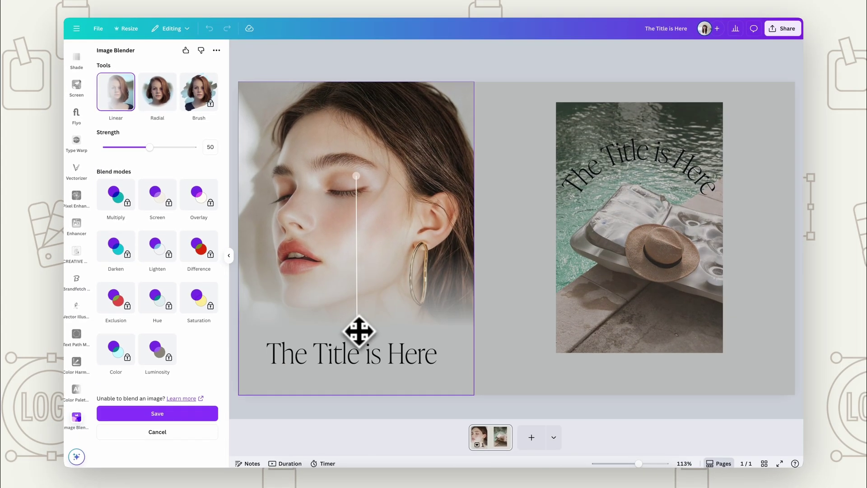
{"action": "left_click_drag", "start_coordinate": [359, 332], "coordinate": [265, 227]}
{"action": "left_click_drag", "start_coordinate": [276, 232], "coordinate": [362, 321]}
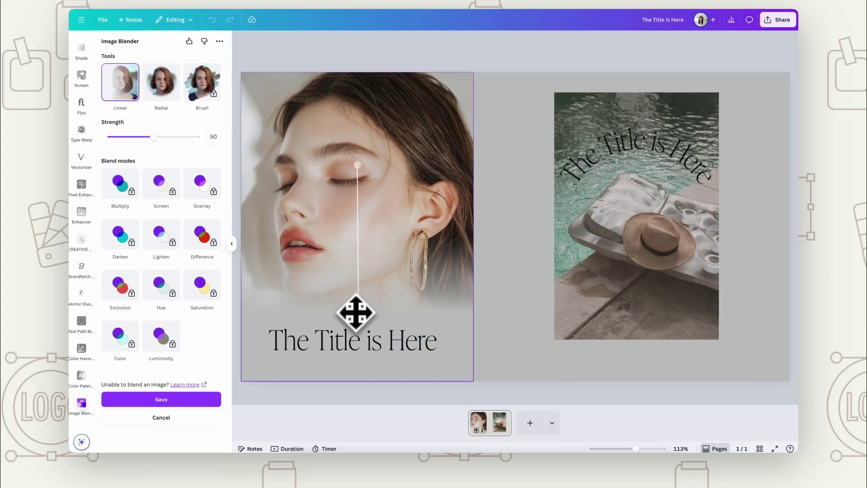
{"action": "left_click", "coordinate": [171, 401]}
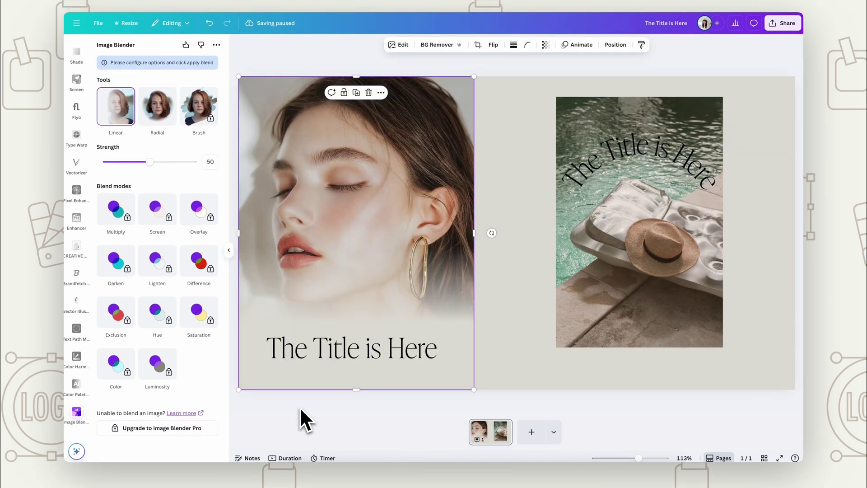
Switch the Image Blender target from the portrait to the pool photo
{"action": "left_click", "coordinate": [300, 398]}
{"action": "left_click", "coordinate": [269, 253]}
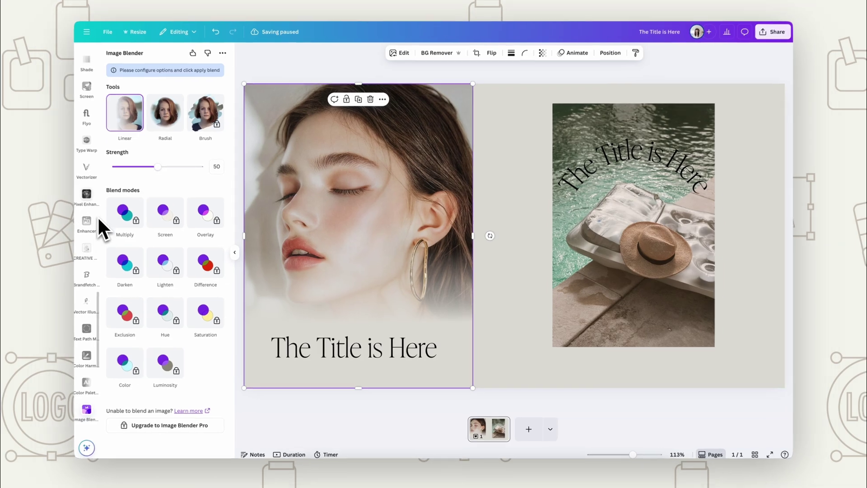
{"action": "scroll", "coordinate": [107, 210], "scroll_direction": "up", "scroll_amount": 2}
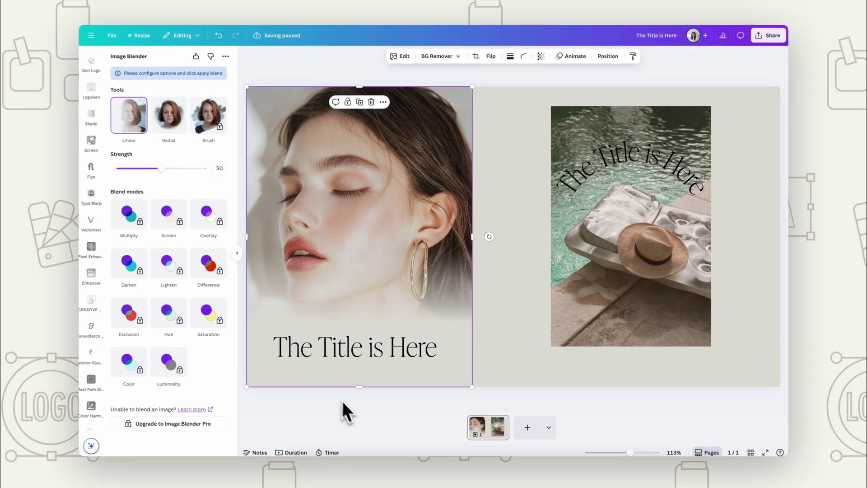
{"action": "left_click", "coordinate": [377, 408]}
{"action": "left_click", "coordinate": [606, 285]}
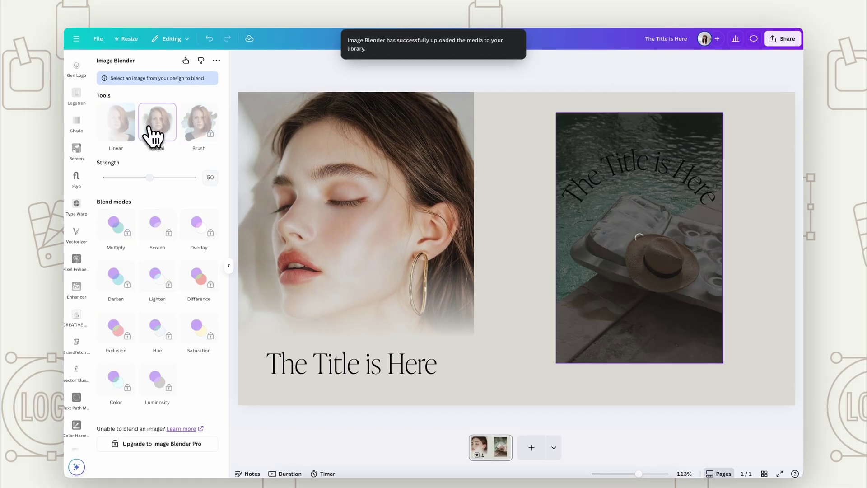
Give the pool photo a Radial fade, enlarged and centred over the hat, at strength 59
{"action": "left_click", "coordinate": [156, 111]}
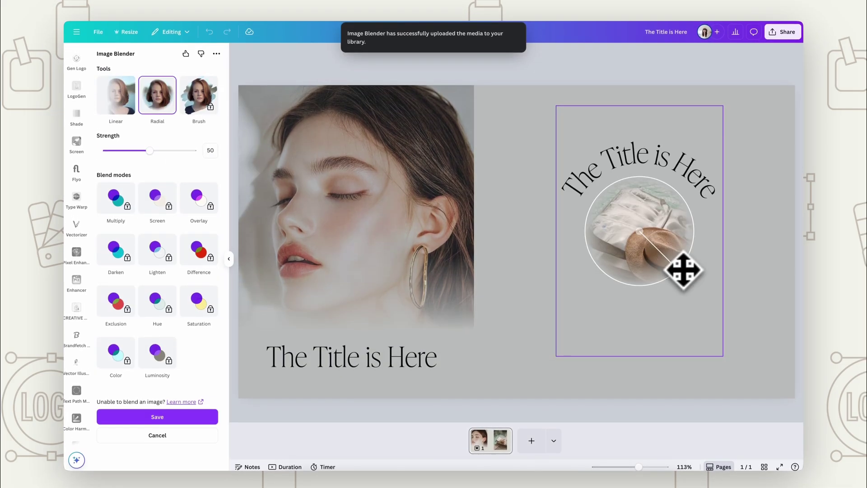
{"action": "left_click_drag", "start_coordinate": [678, 277], "coordinate": [679, 307]}
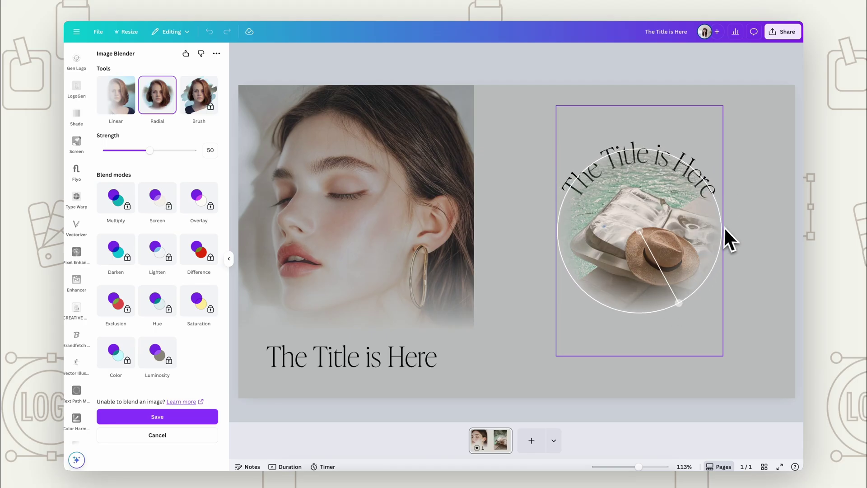
{"action": "left_click_drag", "start_coordinate": [664, 216], "coordinate": [664, 236]}
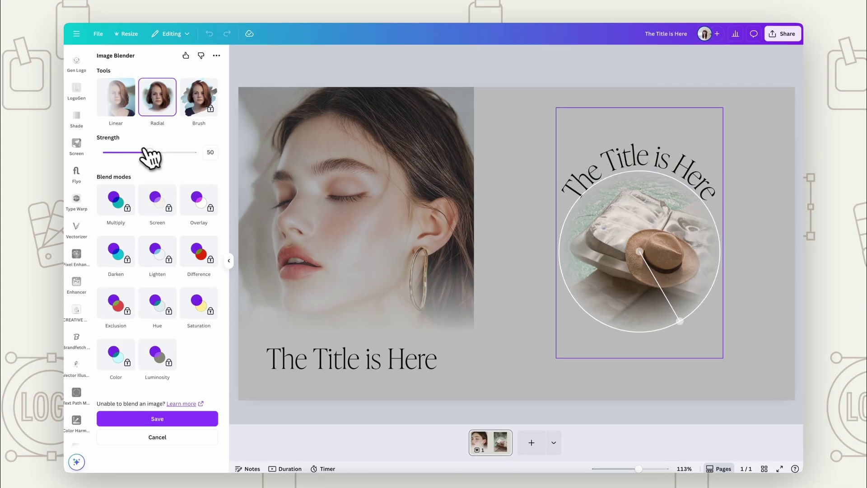
{"action": "left_click_drag", "start_coordinate": [150, 150], "coordinate": [189, 152]}
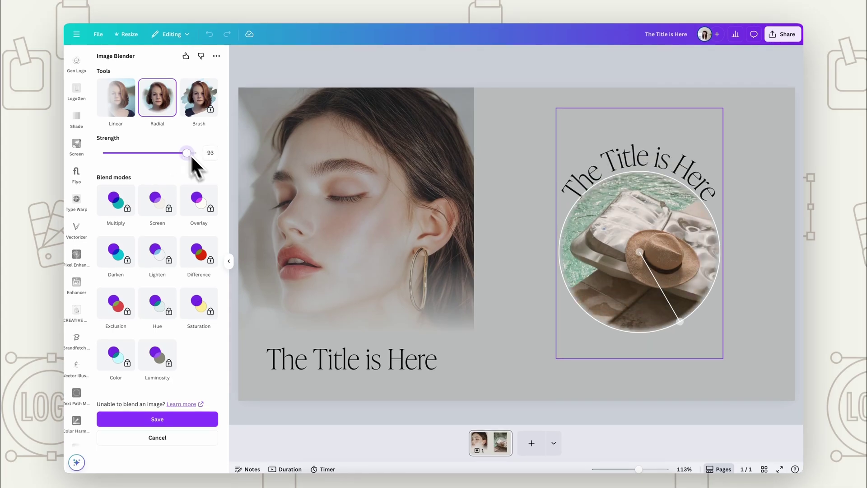
{"action": "mouse_move", "coordinate": [155, 152]}
{"action": "left_mouse_down"}
{"action": "mouse_move", "coordinate": [145, 152]}
{"action": "mouse_move", "coordinate": [156, 152]}
{"action": "left_mouse_up"}
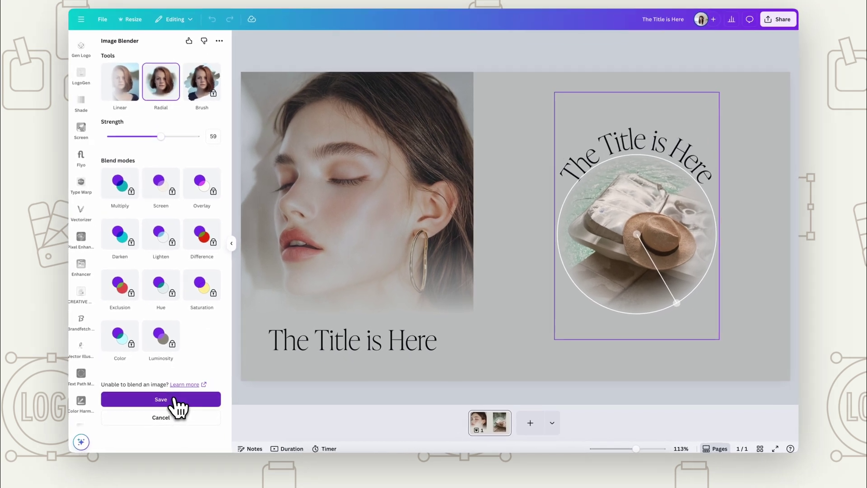
Save the radial blend on the pool photo and deselect it
{"action": "left_click", "coordinate": [197, 403]}
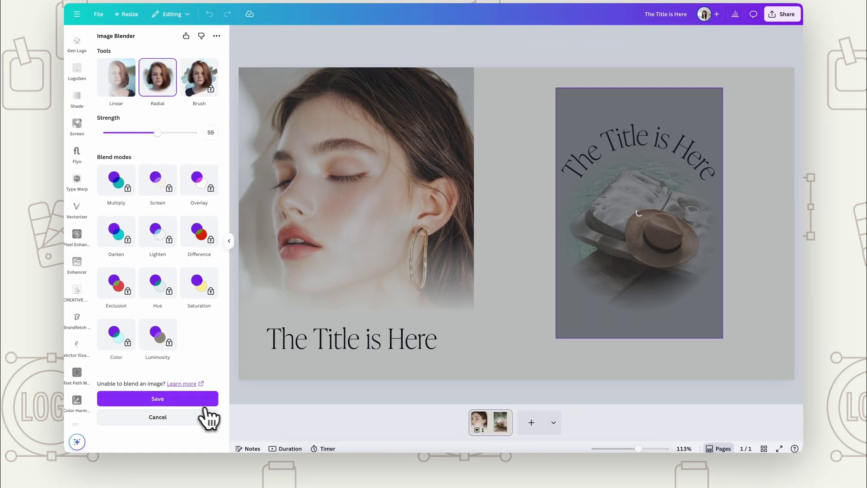
{"action": "left_click", "coordinate": [561, 368]}
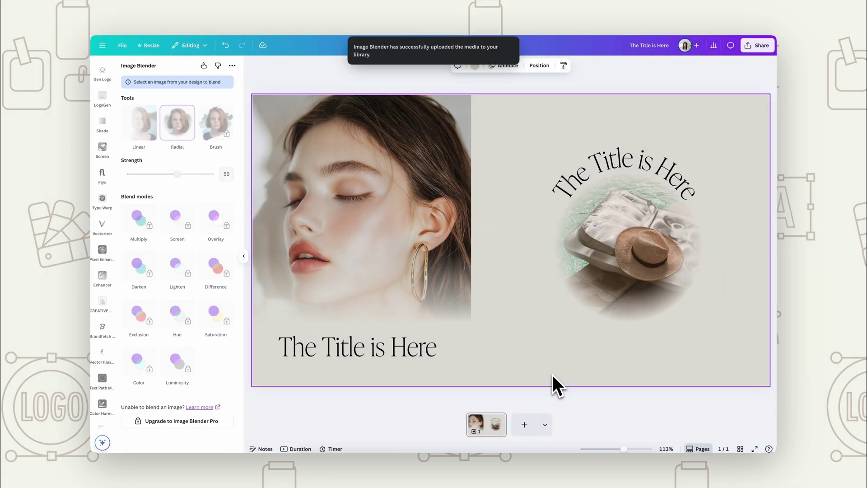